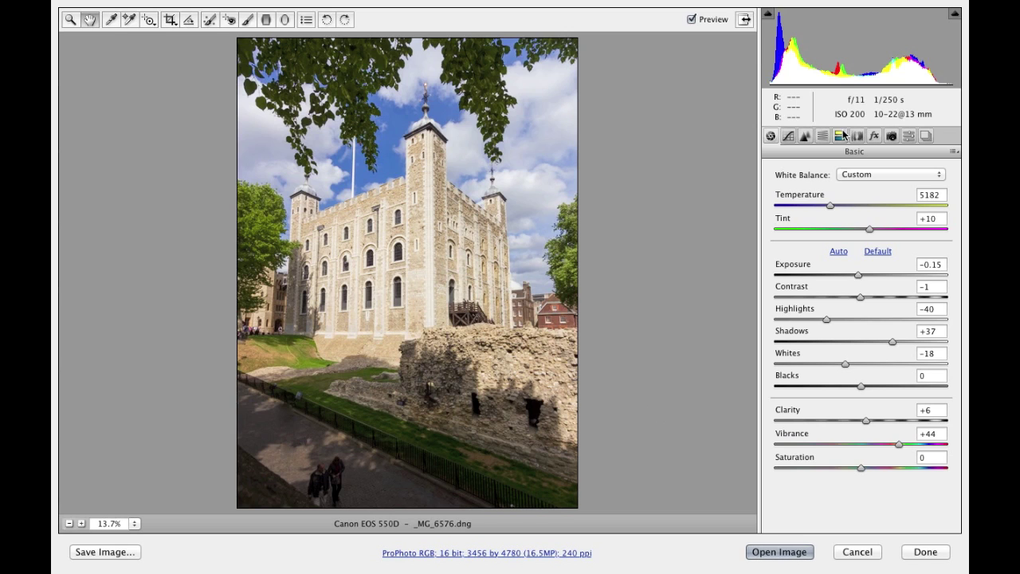
- Review the Lens Corrections Color and Profile tabs, keeping the Canon EF-S 10-22mm profile corrections enabled
{"action": "left_click", "coordinate": [857, 136]}
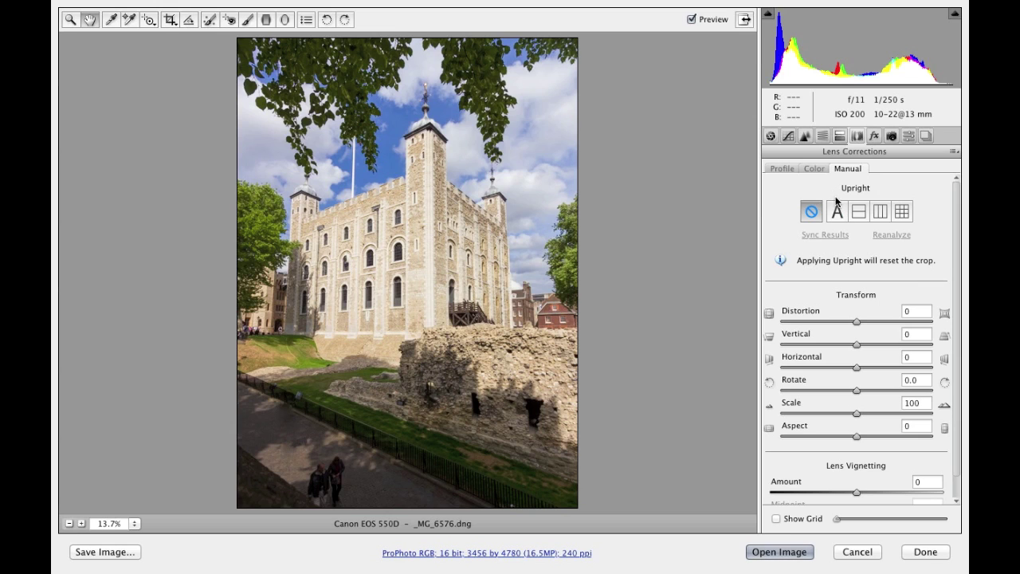
{"action": "left_click", "coordinate": [814, 169]}
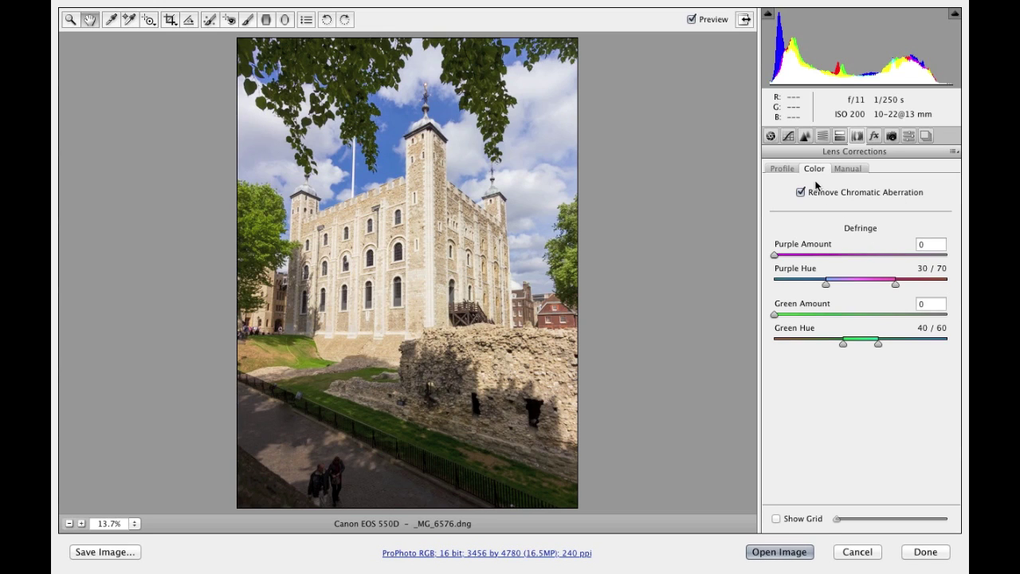
{"action": "left_click", "coordinate": [784, 170]}
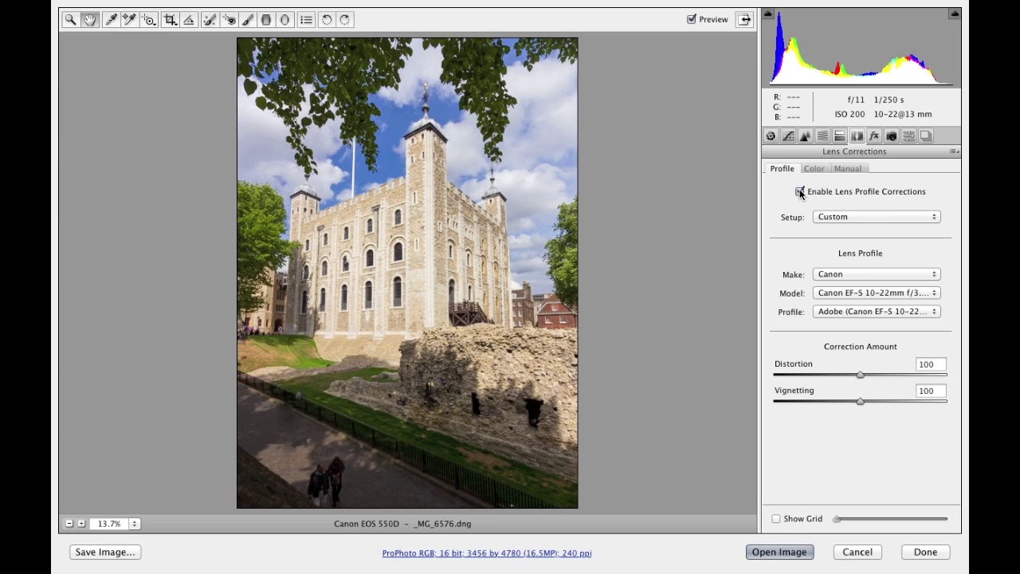
{"action": "left_click", "coordinate": [800, 192]}
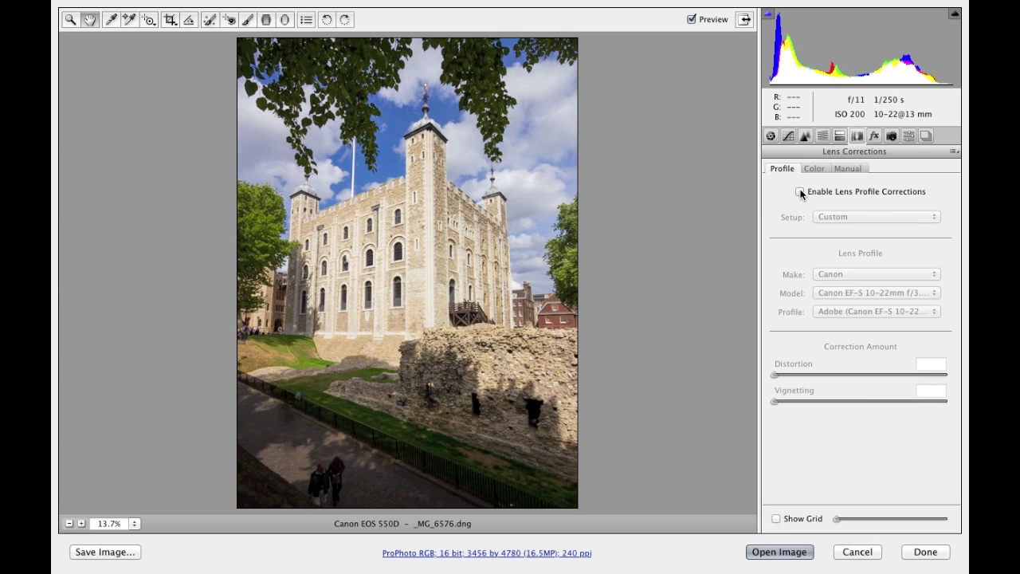
{"action": "left_click", "coordinate": [800, 192]}
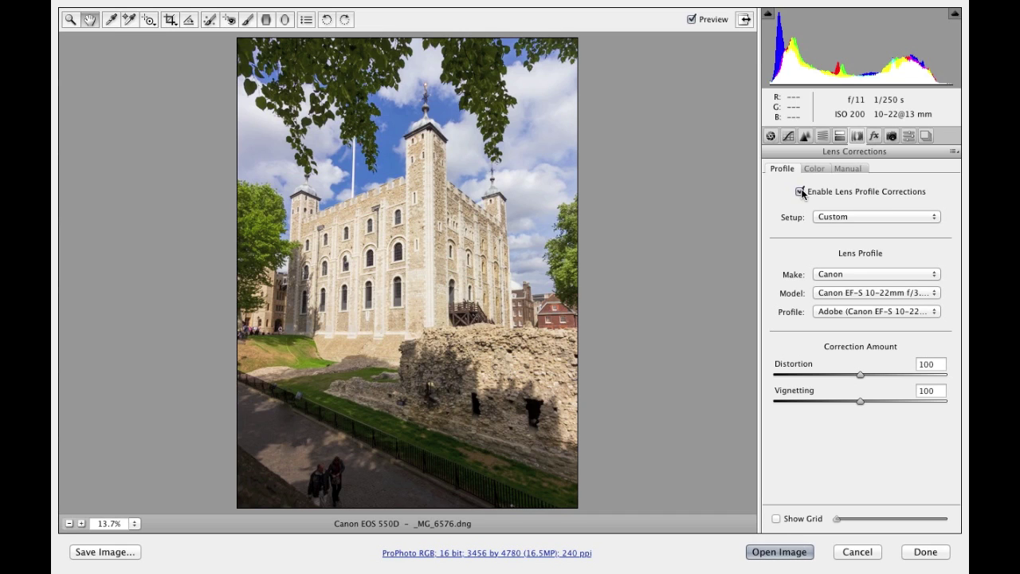
- Try Upright Auto and undo it, then apply the Level upright correction instead
{"action": "left_click", "coordinate": [849, 169]}
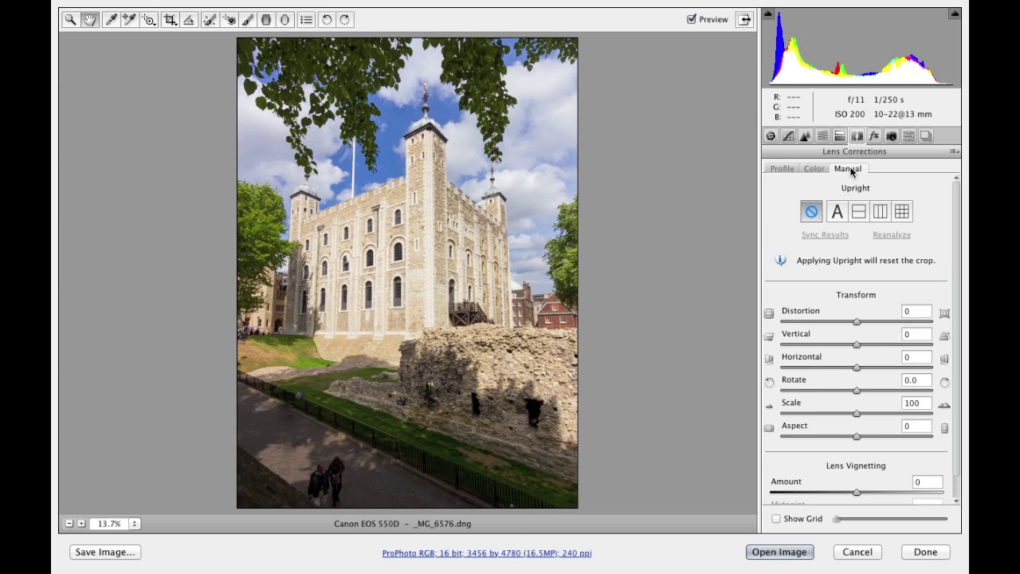
{"action": "left_click", "coordinate": [837, 212]}
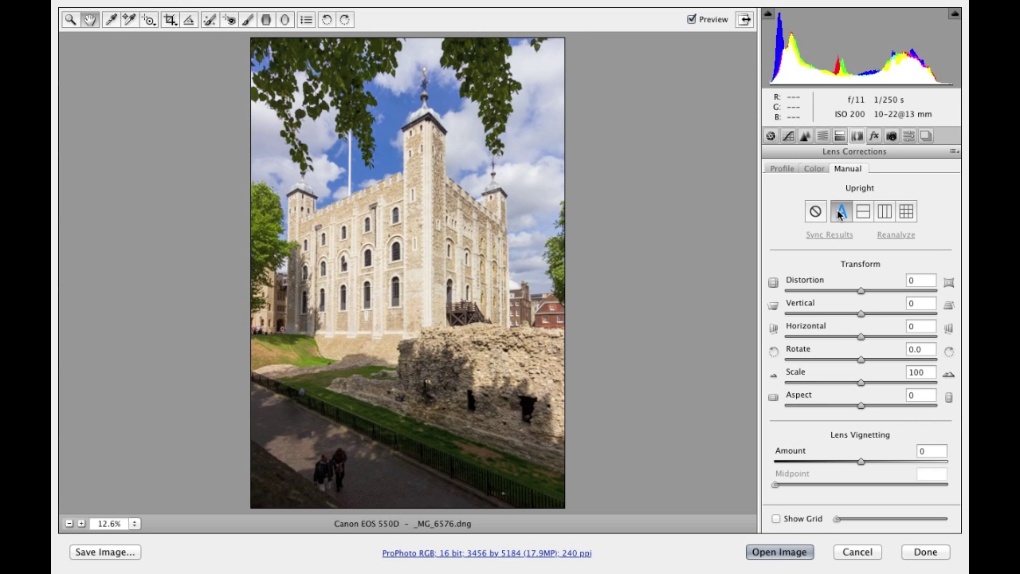
{"action": "key", "text": "super+z"}
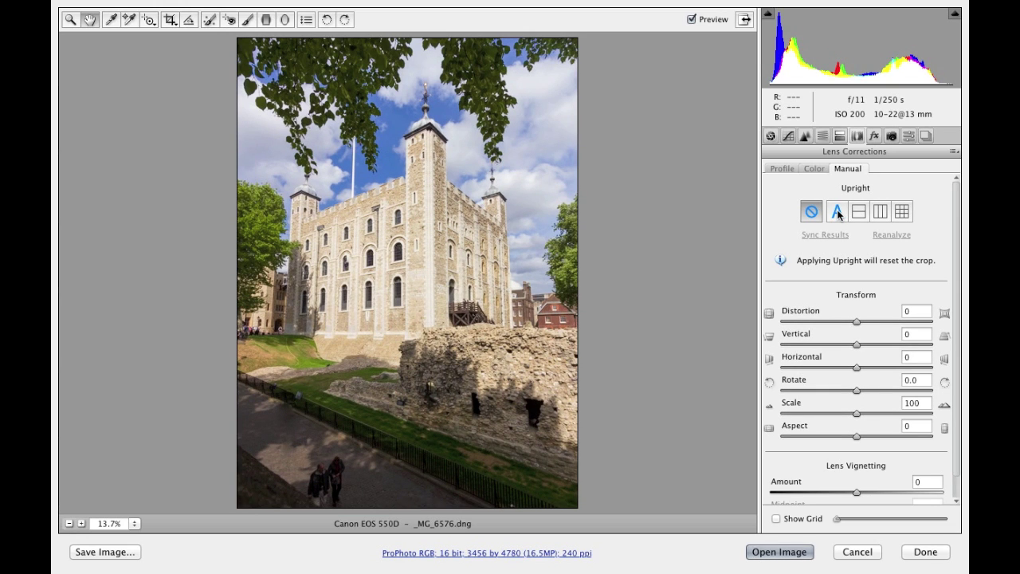
{"action": "left_click", "coordinate": [169, 22]}
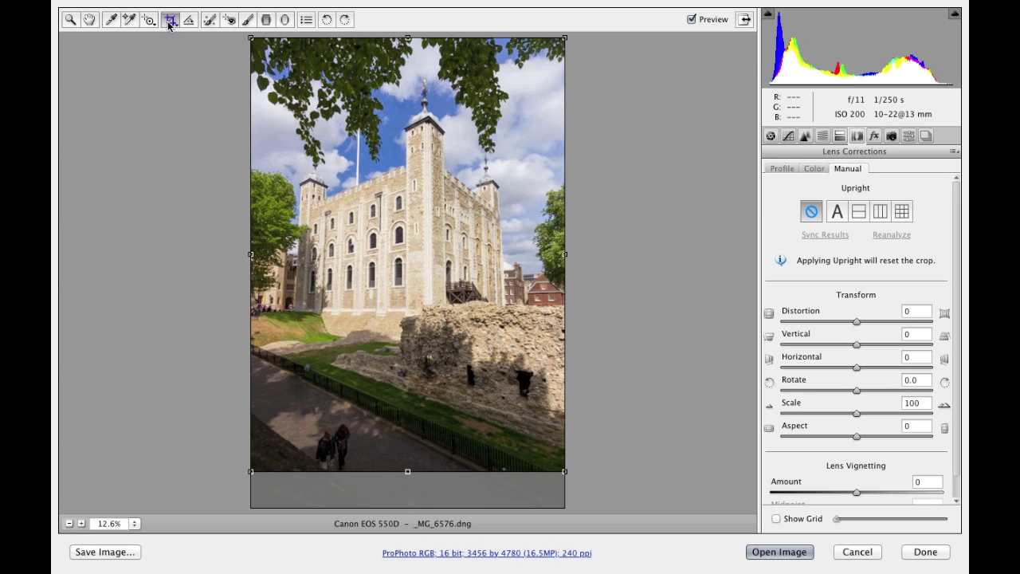
{"action": "left_click", "coordinate": [89, 20]}
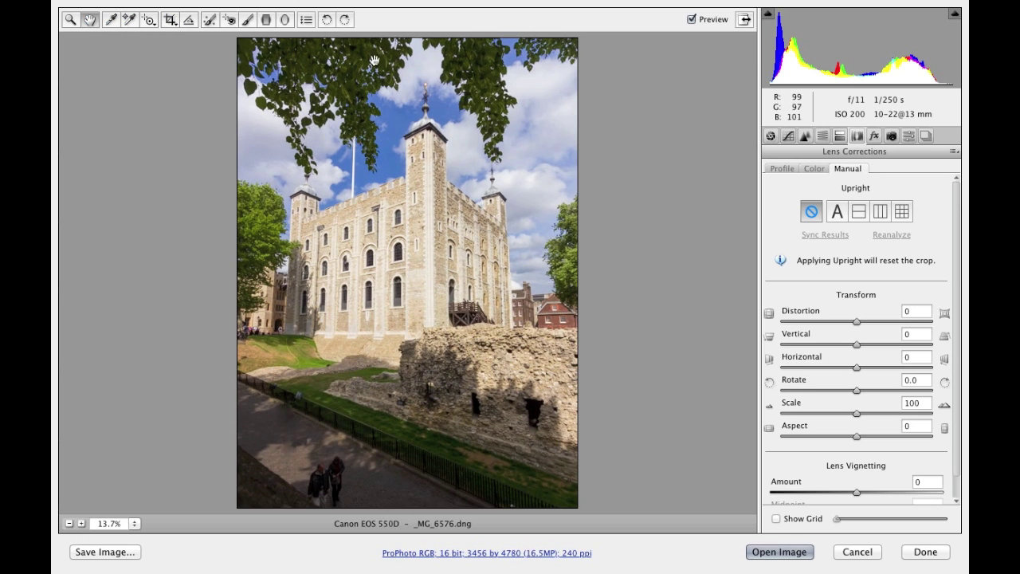
{"action": "left_click", "coordinate": [858, 212]}
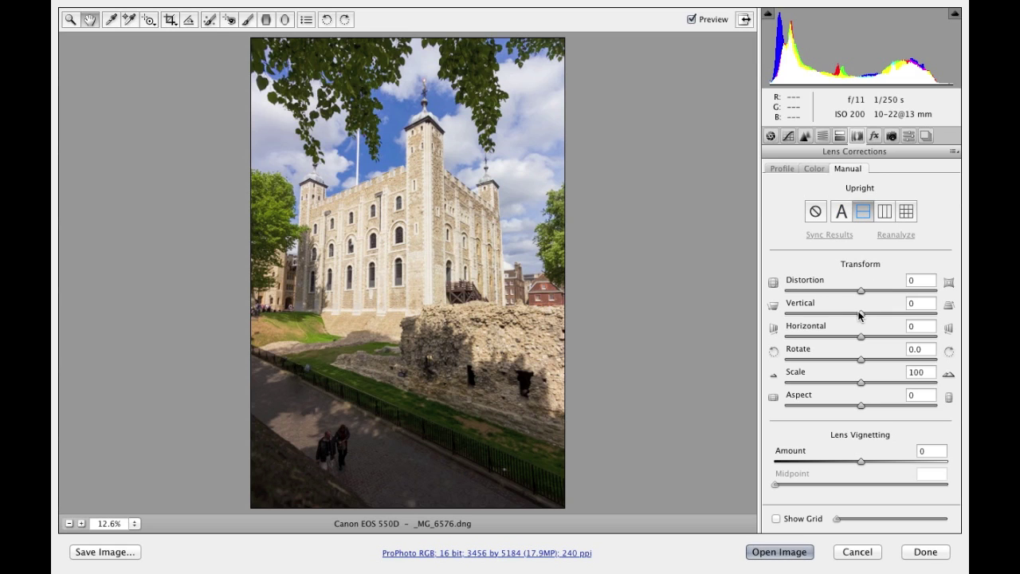
- Experiment with Vertical +19, Horizontal about -15 and Upright Full, then set Upright back to Off
{"action": "left_click", "coordinate": [815, 211]}
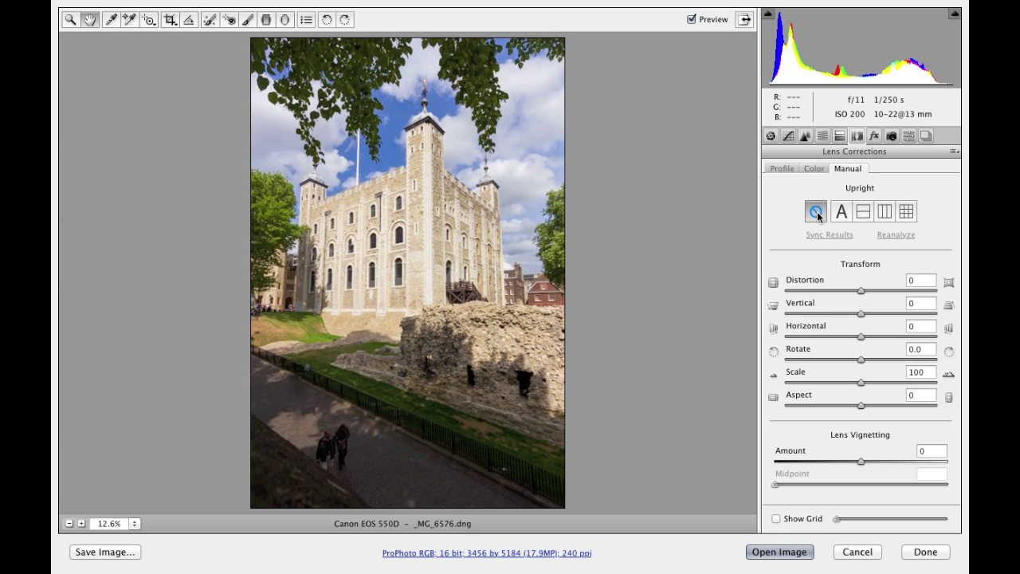
{"action": "left_click_drag", "start_coordinate": [861, 314], "coordinate": [874, 315]}
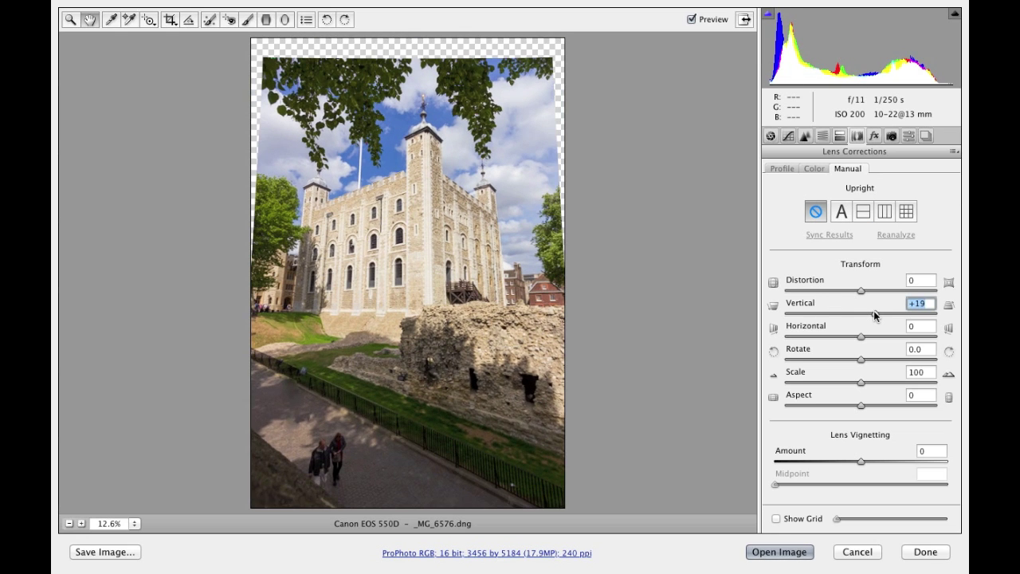
{"action": "left_click_drag", "start_coordinate": [857, 367], "coordinate": [847, 368]}
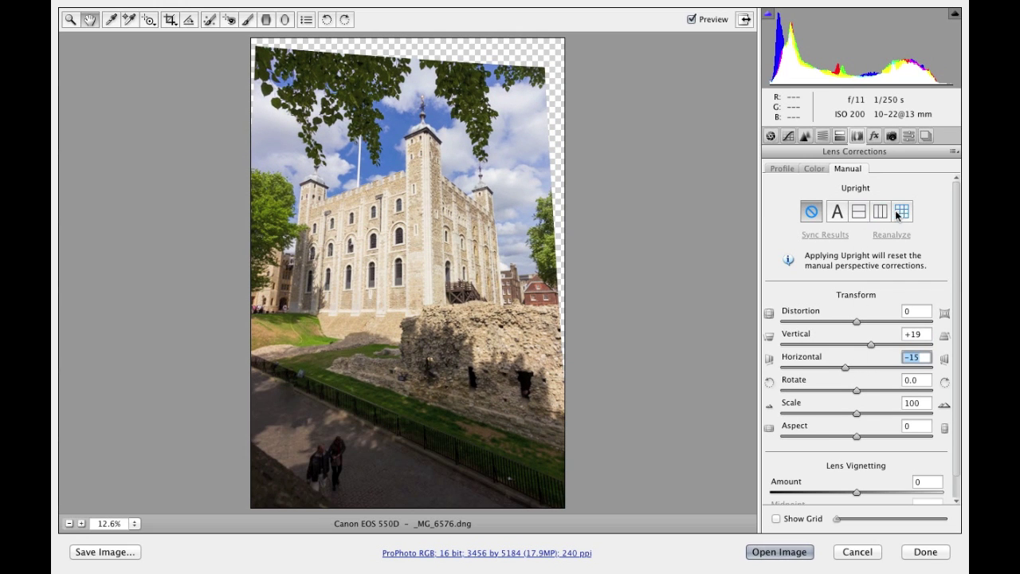
{"action": "left_click", "coordinate": [903, 213]}
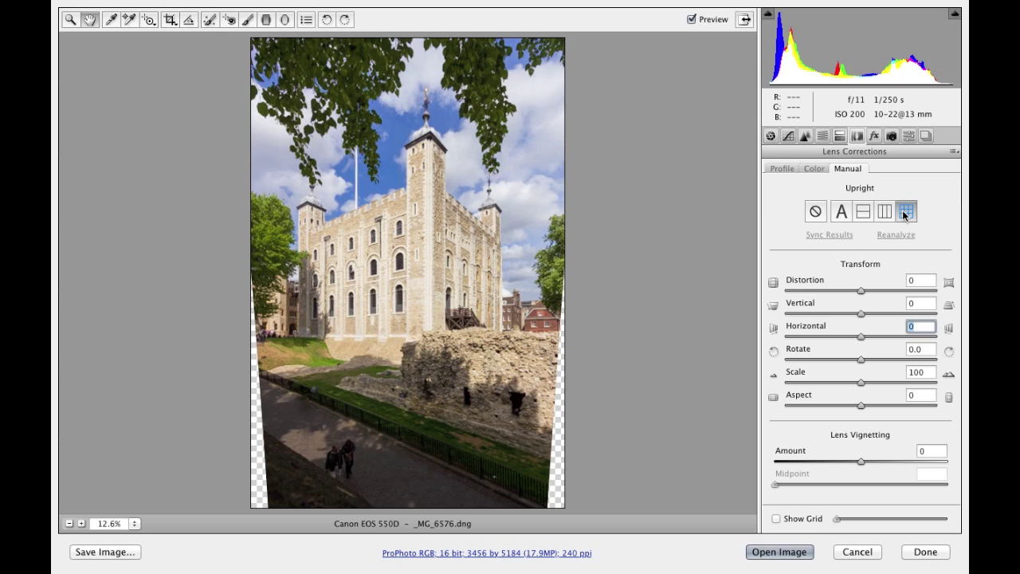
{"action": "left_click", "coordinate": [816, 212]}
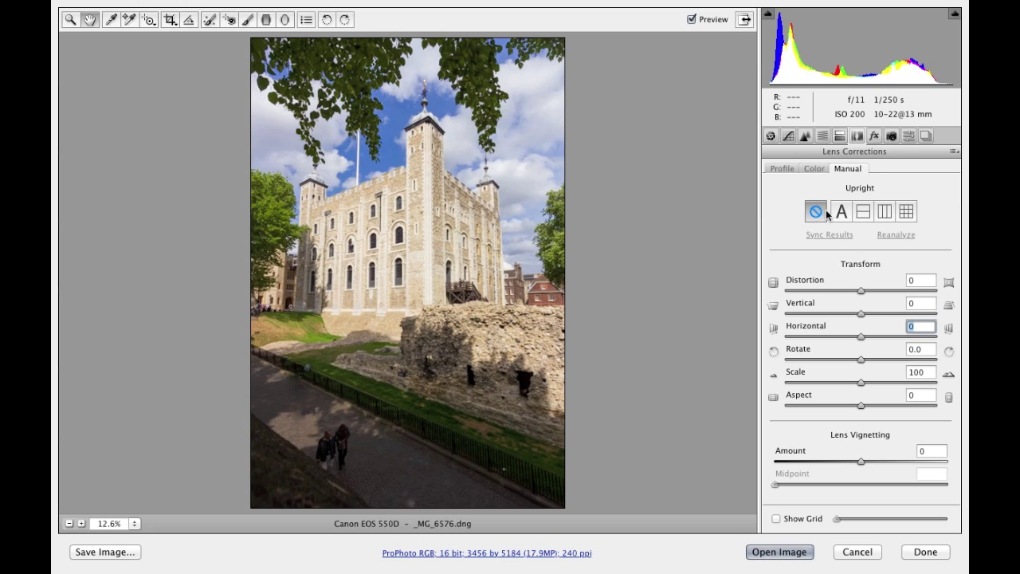
- Compare Upright Auto, then switch to Upright Level with all transform values at zero
{"action": "left_click", "coordinate": [843, 212]}
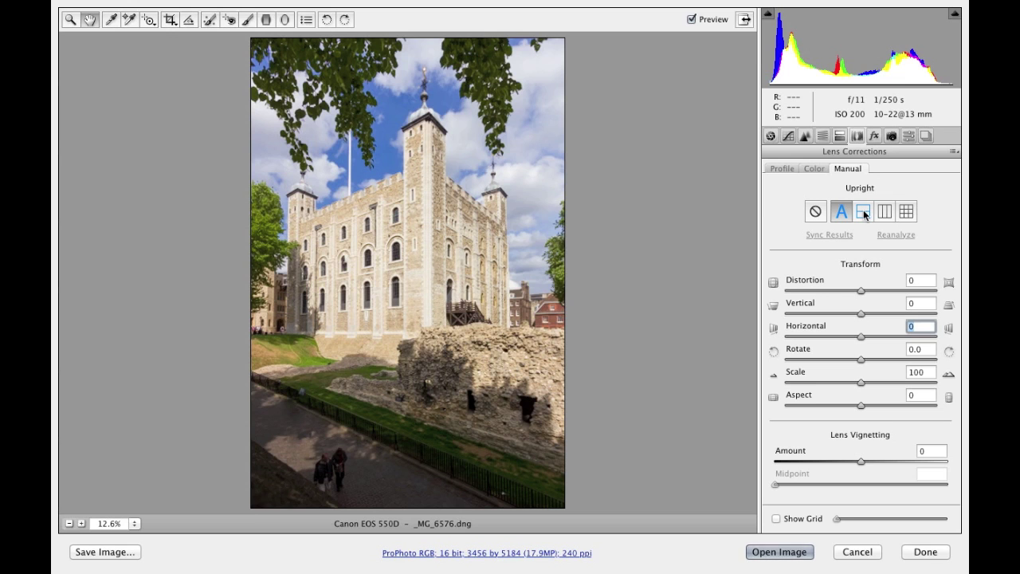
{"action": "left_click", "coordinate": [864, 212]}
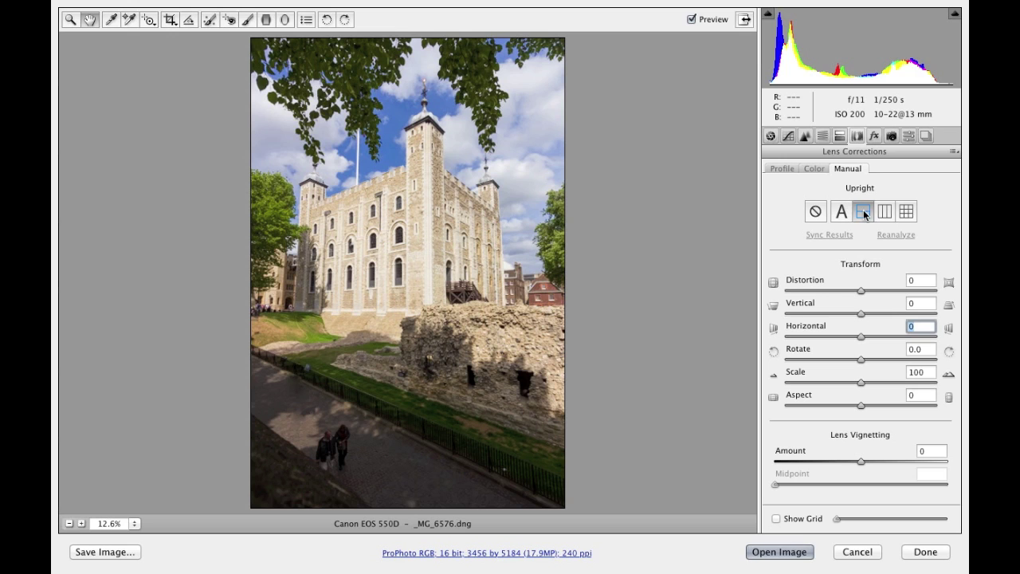
- Switch the Upright correction to Vertical to straighten the tower's walls
{"action": "left_click", "coordinate": [885, 211]}
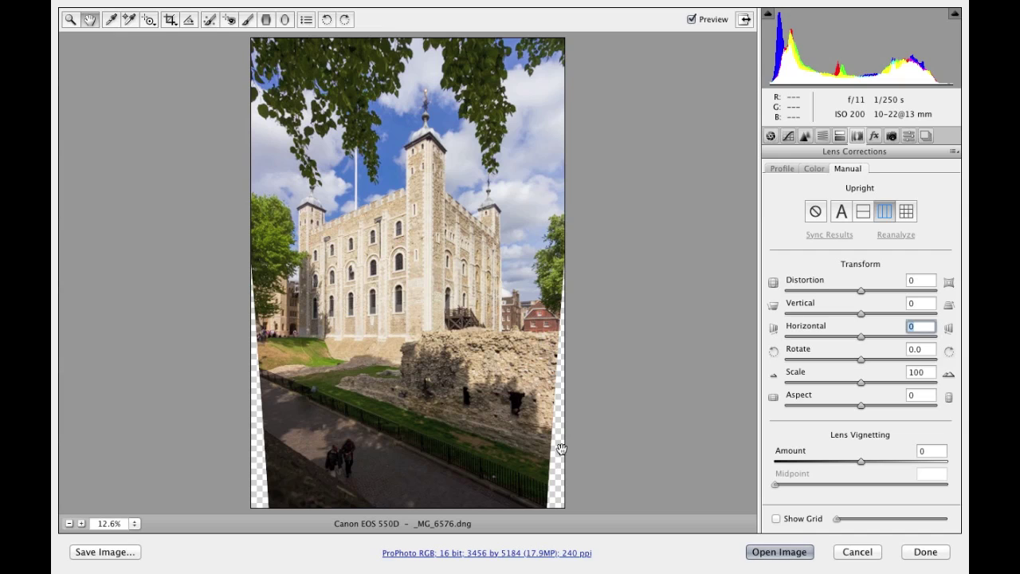
{"action": "left_click", "coordinate": [908, 212]}
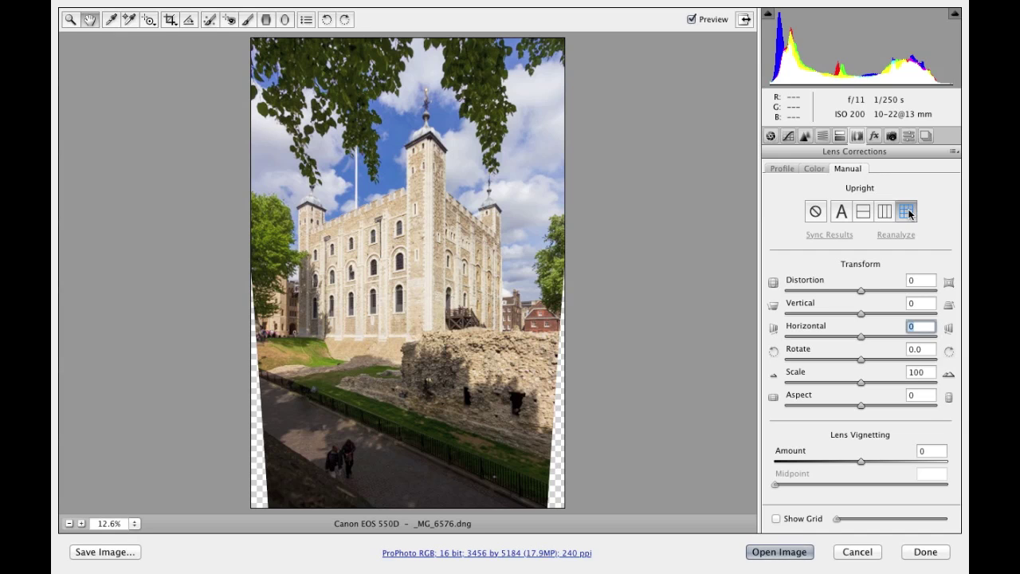
{"action": "left_click", "coordinate": [886, 212]}
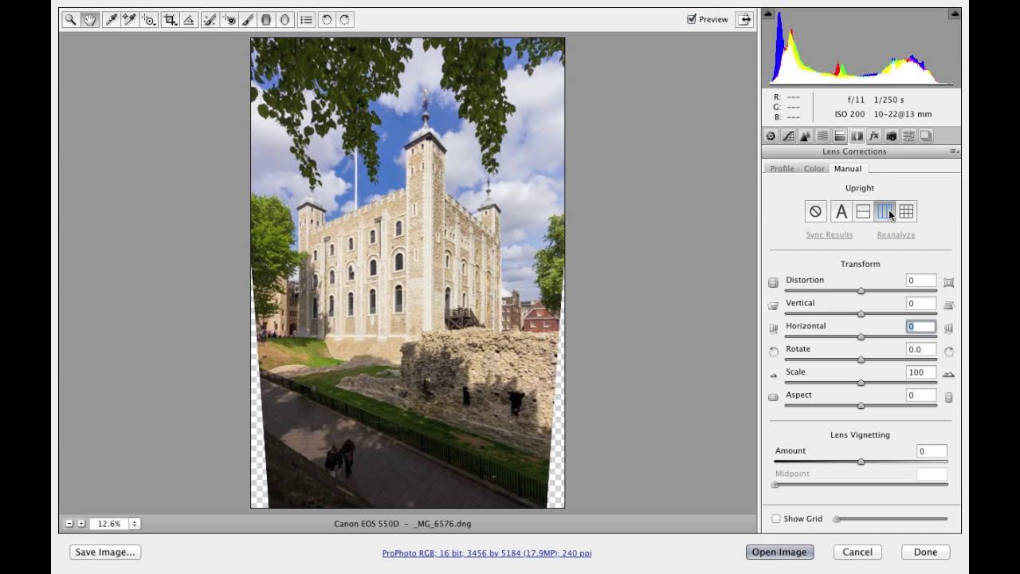
- Turn on Show Grid and enlarge the grid cells
{"action": "left_click", "coordinate": [777, 518]}
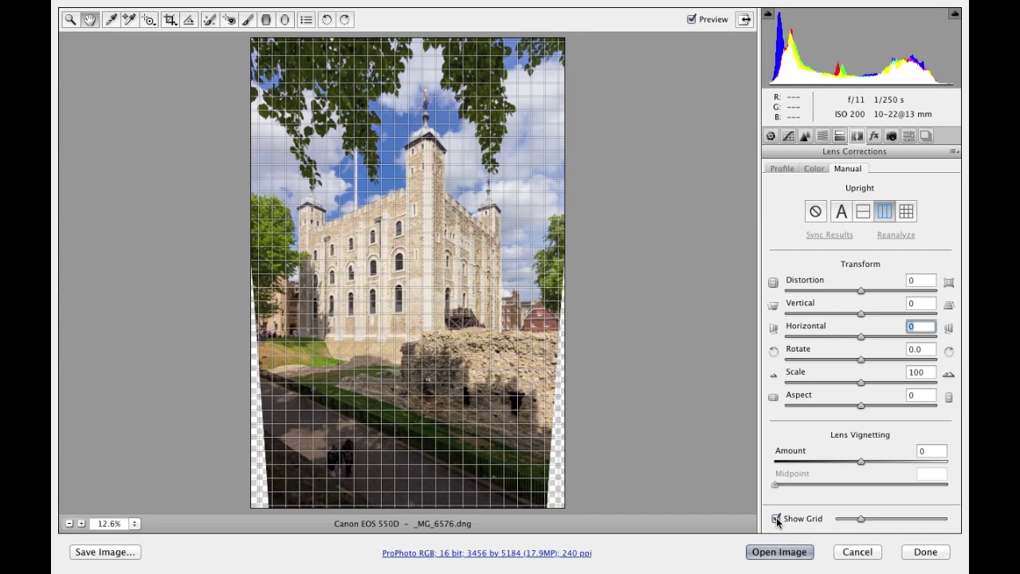
{"action": "mouse_move", "coordinate": [862, 519]}
{"action": "left_mouse_down"}
{"action": "mouse_move", "coordinate": [877, 519]}
{"action": "mouse_move", "coordinate": [853, 519]}
{"action": "left_mouse_up"}
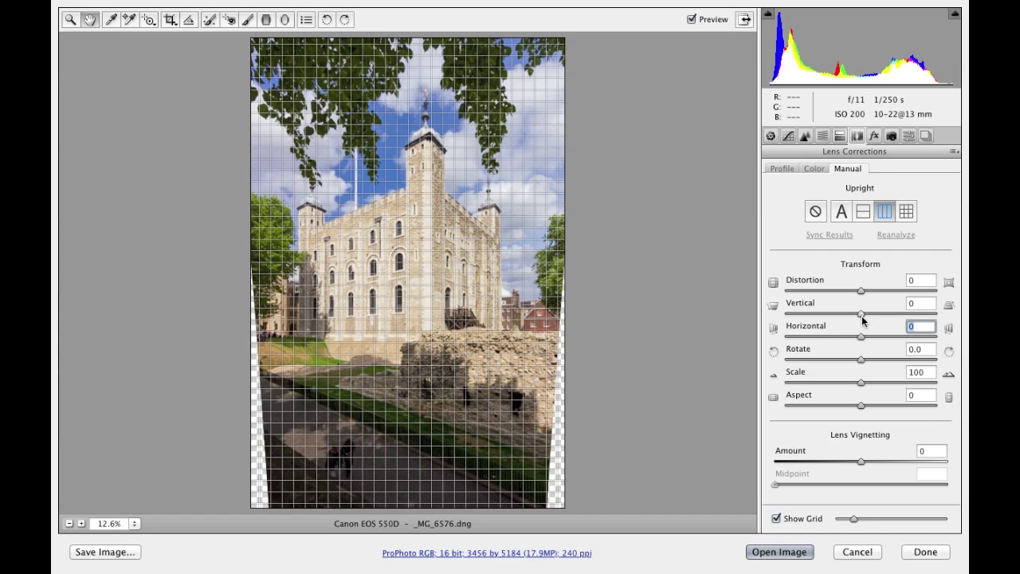
- Set the Transform Vertical slider to +12, then turn off Show Grid
{"action": "left_click_drag", "start_coordinate": [860, 318], "coordinate": [869, 316]}
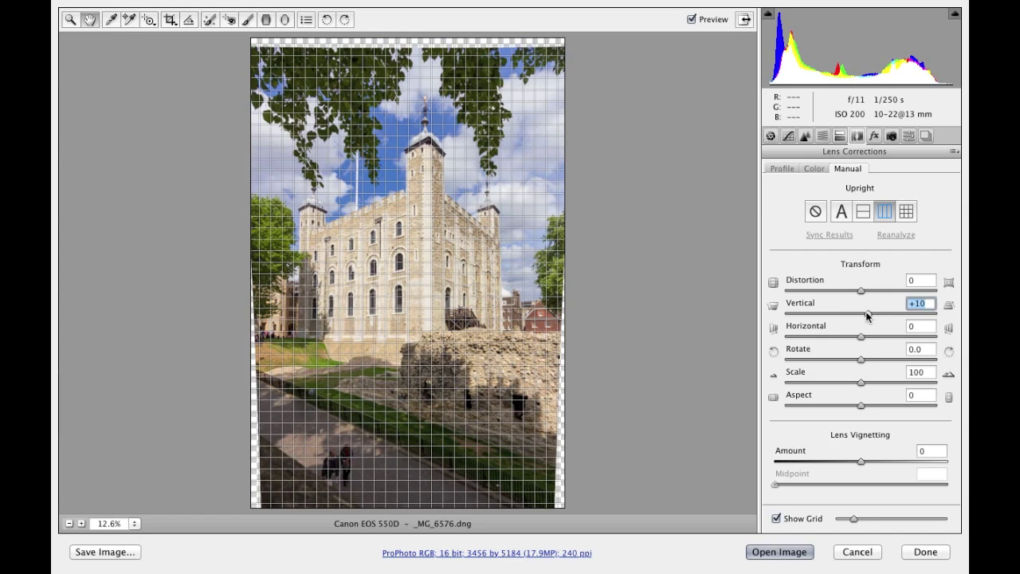
{"action": "left_click_drag", "start_coordinate": [867, 315], "coordinate": [870, 316]}
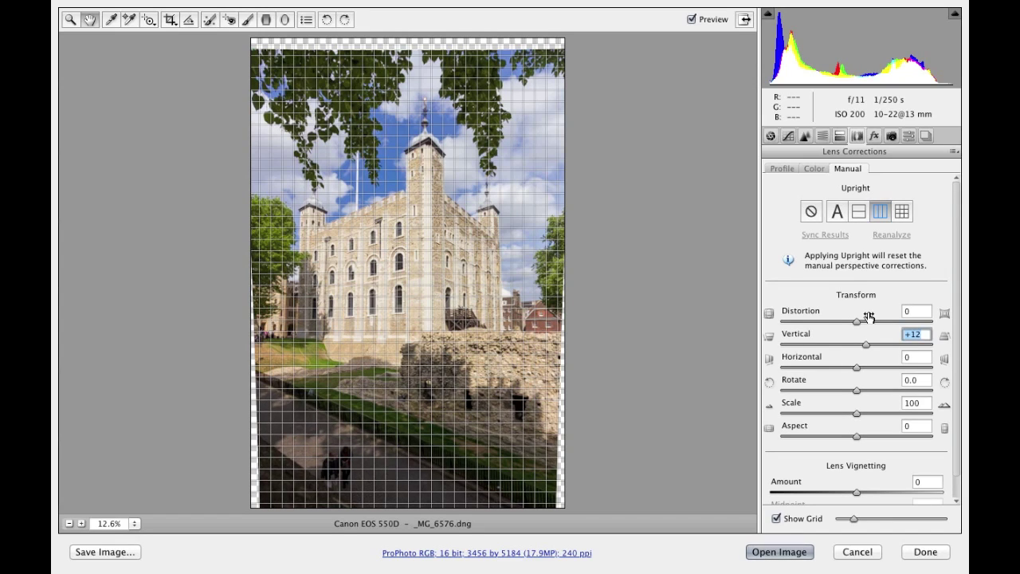
{"action": "left_click", "coordinate": [776, 519]}
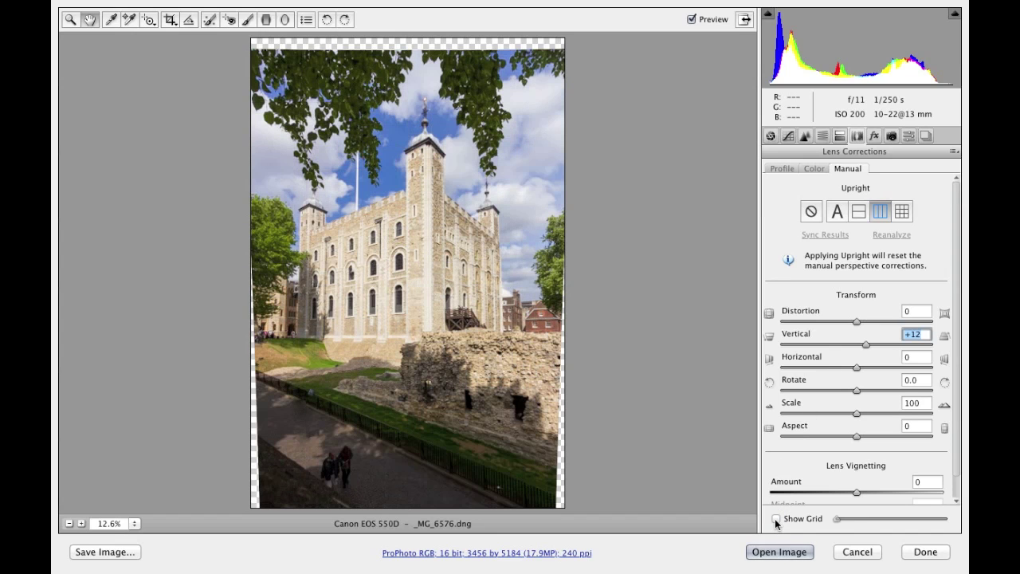
- Set Rotate to +0.3 and Scale to 101 in the Transform sliders
{"action": "left_click", "coordinate": [858, 392]}
{"action": "left_click_drag", "start_coordinate": [857, 392], "coordinate": [858, 395]}
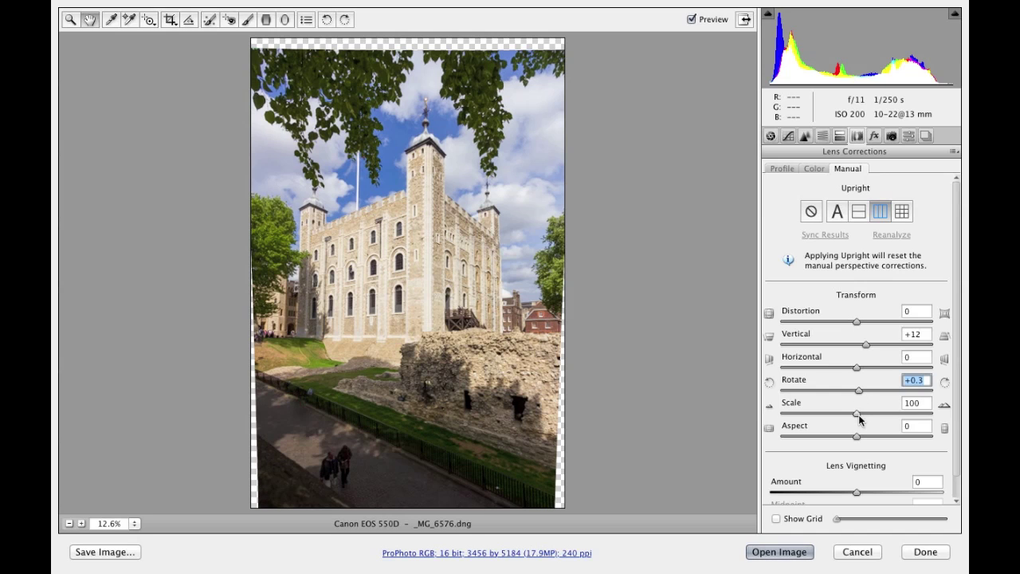
{"action": "left_click_drag", "start_coordinate": [858, 415], "coordinate": [858, 414]}
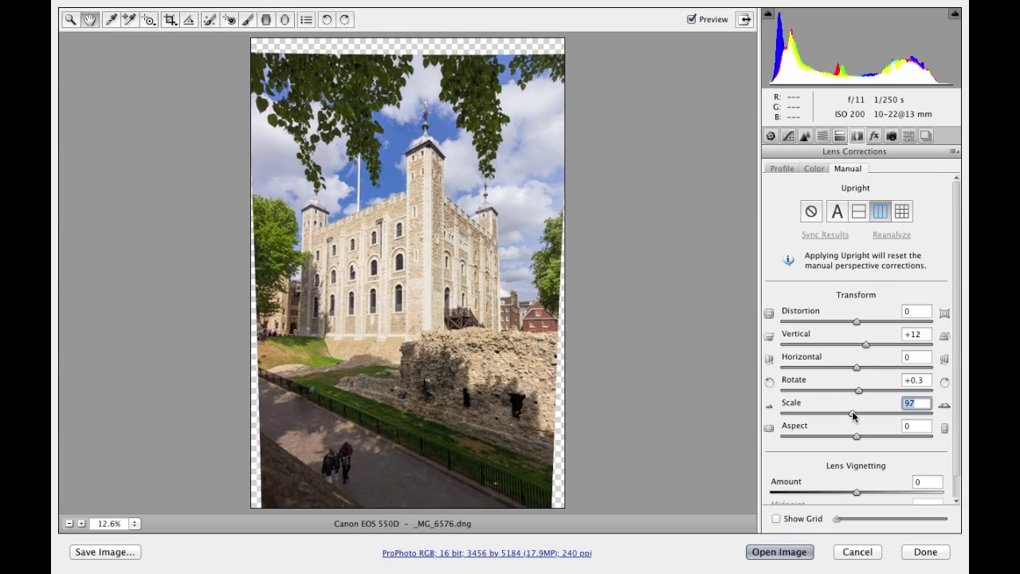
{"action": "left_click_drag", "start_coordinate": [852, 414], "coordinate": [859, 414]}
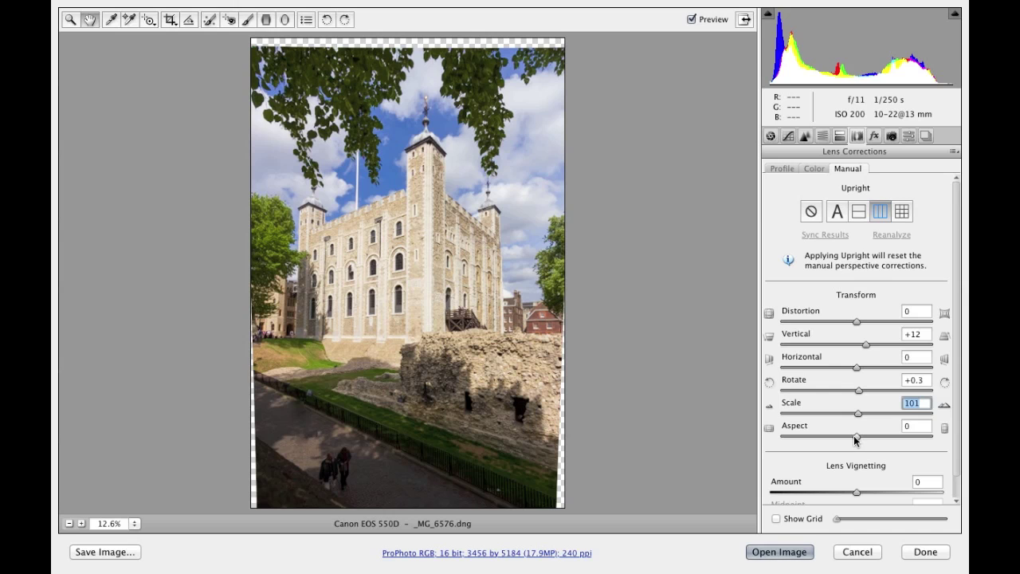
- Adjust the Transform Aspect slider and settle it at +18
{"action": "mouse_move", "coordinate": [855, 437]}
{"action": "left_mouse_down"}
{"action": "mouse_move", "coordinate": [787, 438]}
{"action": "mouse_move", "coordinate": [926, 426]}
{"action": "mouse_move", "coordinate": [872, 435]}
{"action": "left_mouse_up"}
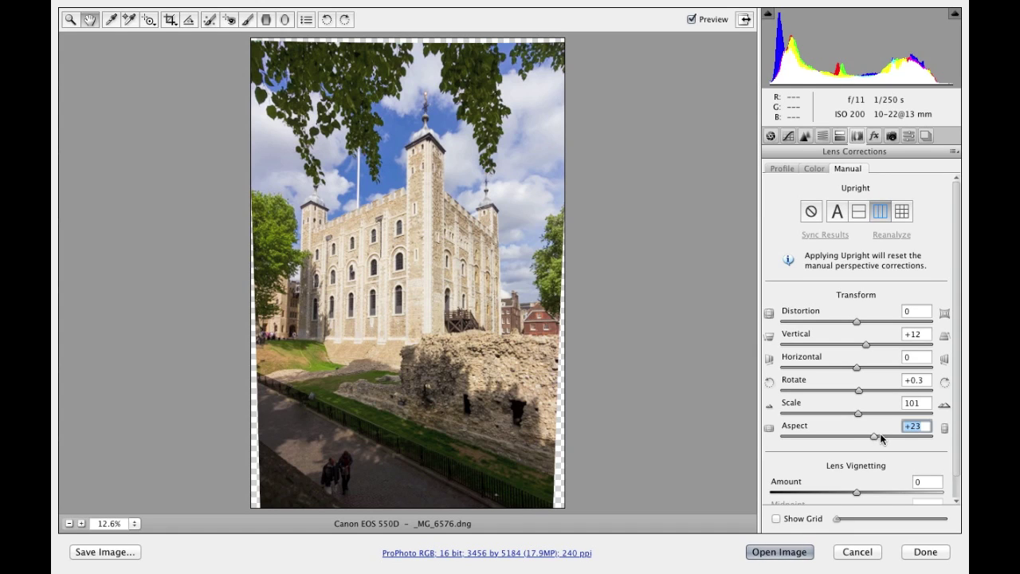
{"action": "left_click_drag", "start_coordinate": [874, 438], "coordinate": [871, 438]}
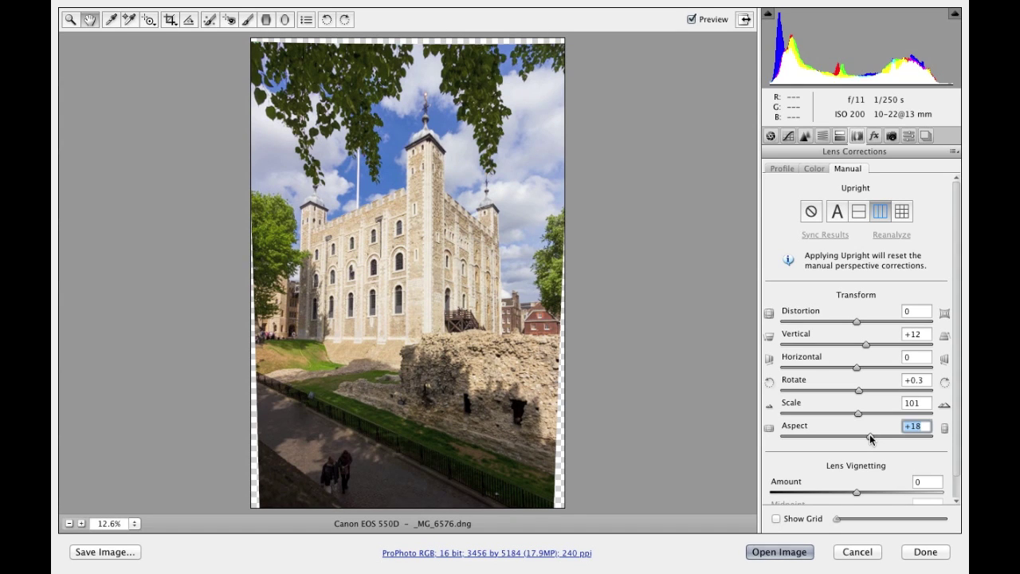
{"action": "scroll", "coordinate": [871, 437], "scroll_direction": "down", "scroll_amount": 1}
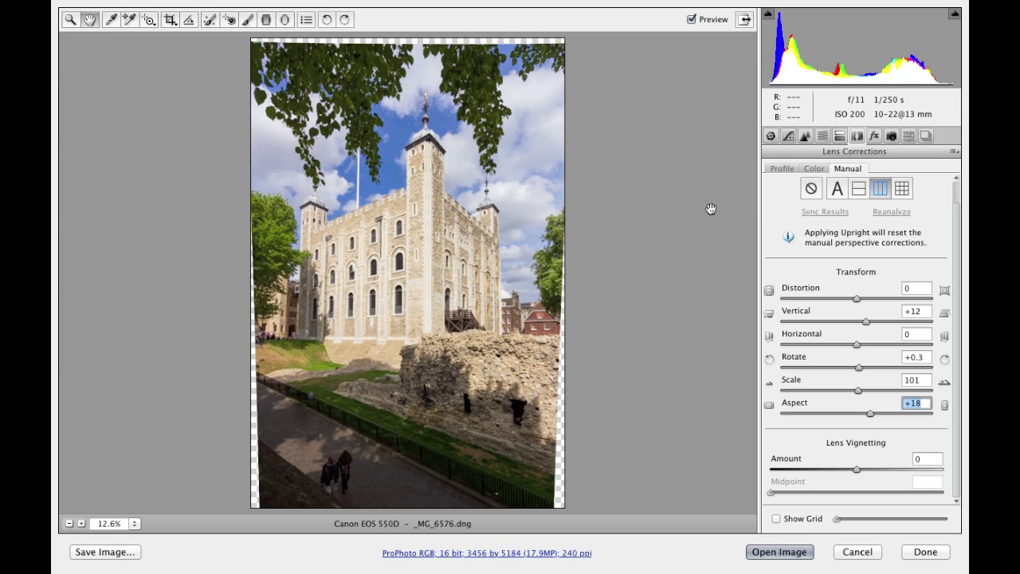
- Draw a crop box constrained to the image, trimming transparent edges to 3257×4630 pixels
{"action": "left_click", "coordinate": [169, 21]}
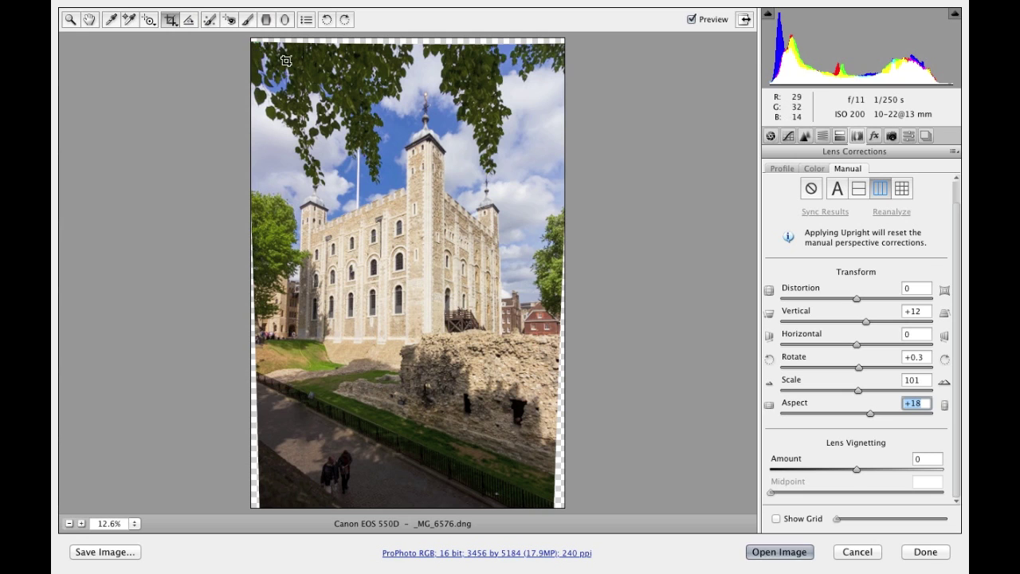
{"action": "left_click_drag", "start_coordinate": [254, 53], "coordinate": [610, 493]}
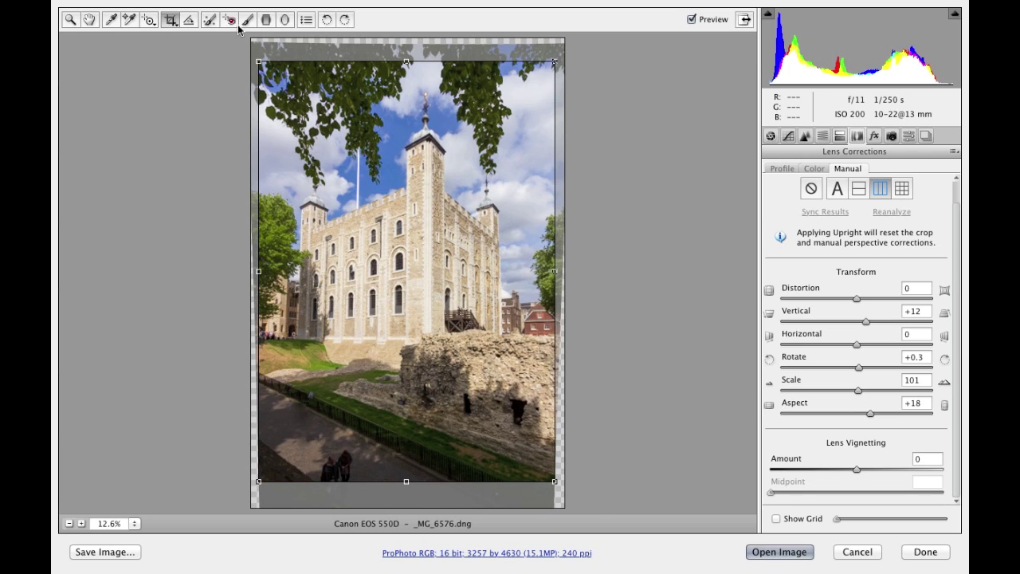
{"action": "left_click", "coordinate": [171, 20]}
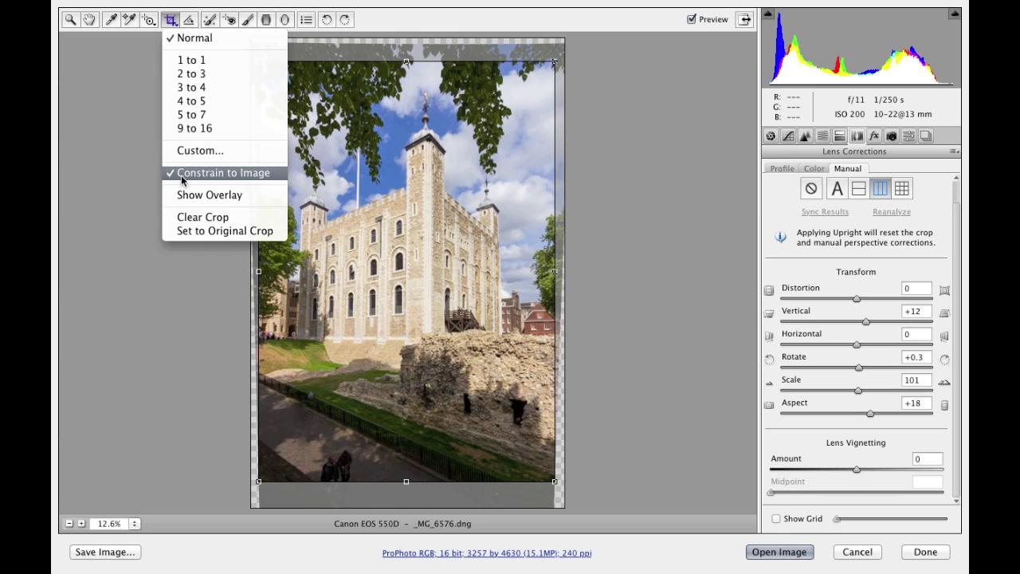
{"action": "left_click", "coordinate": [175, 16]}
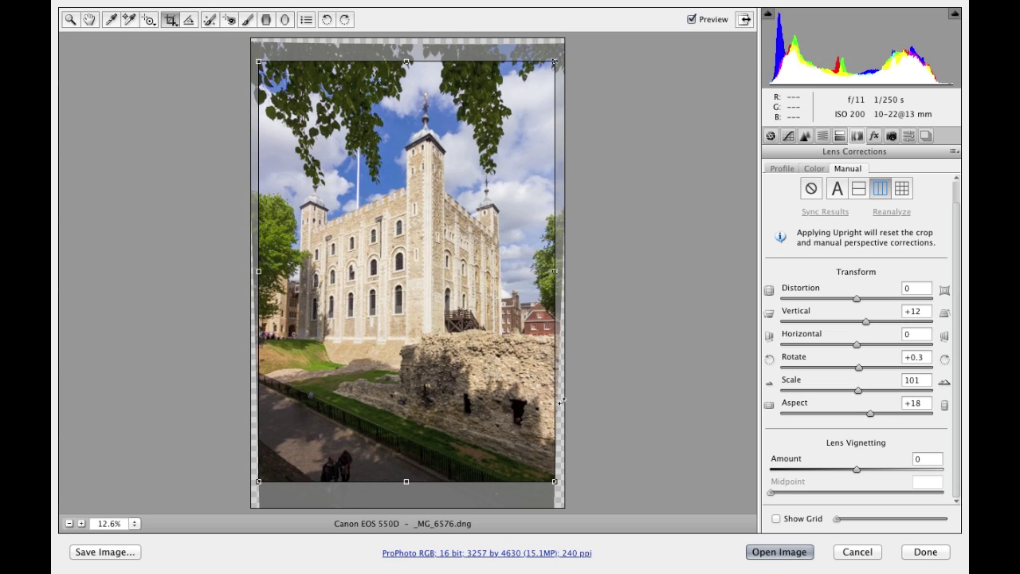
{"action": "left_click", "coordinate": [90, 19]}
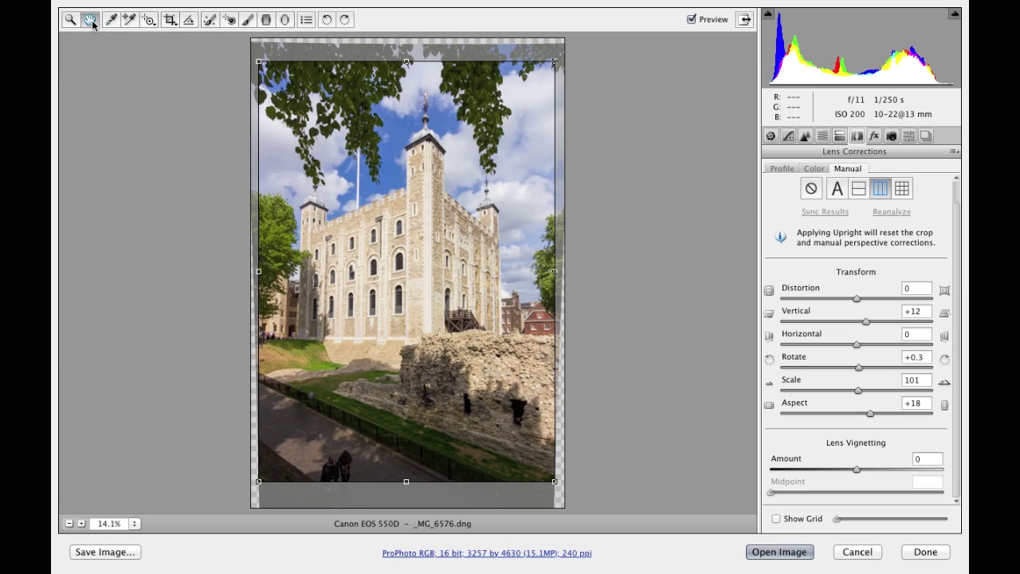